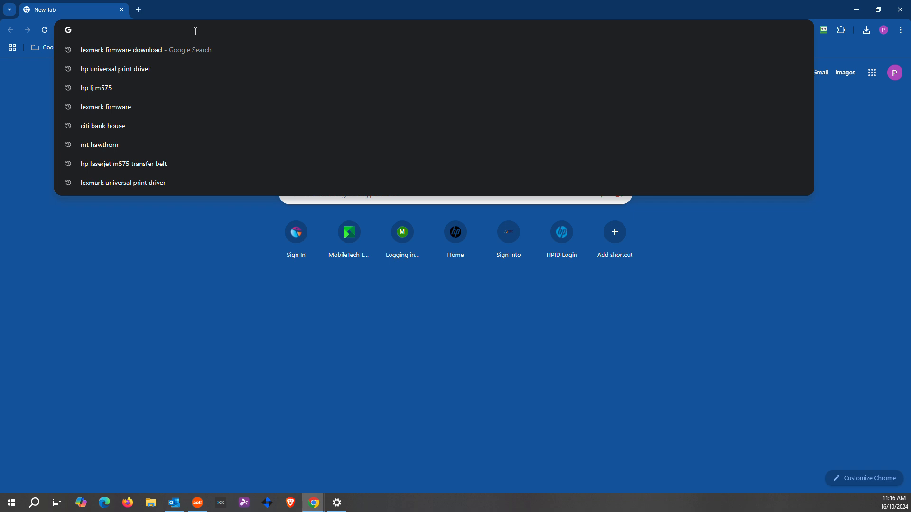
# - Search Google for 'lexmark universal print driver' from the Chrome address bar
pyautogui.write('lexmark u')
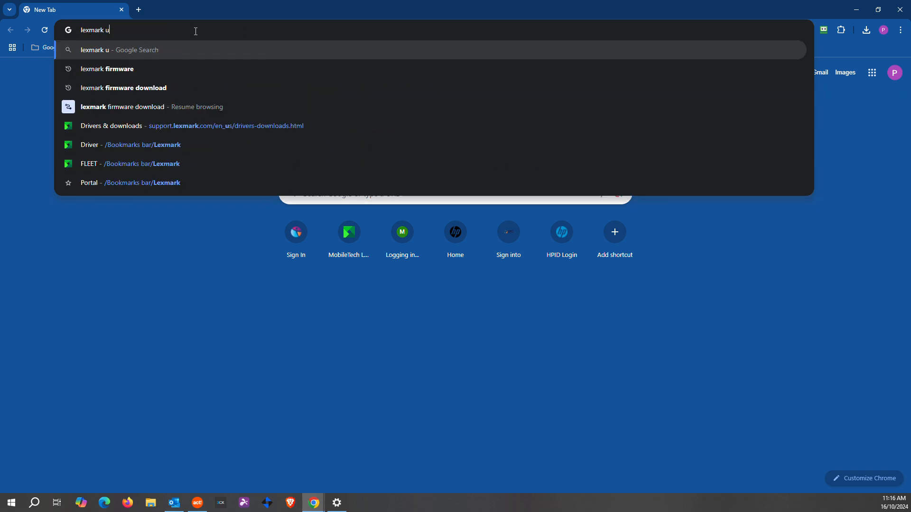
pyautogui.write('niversal print driver')
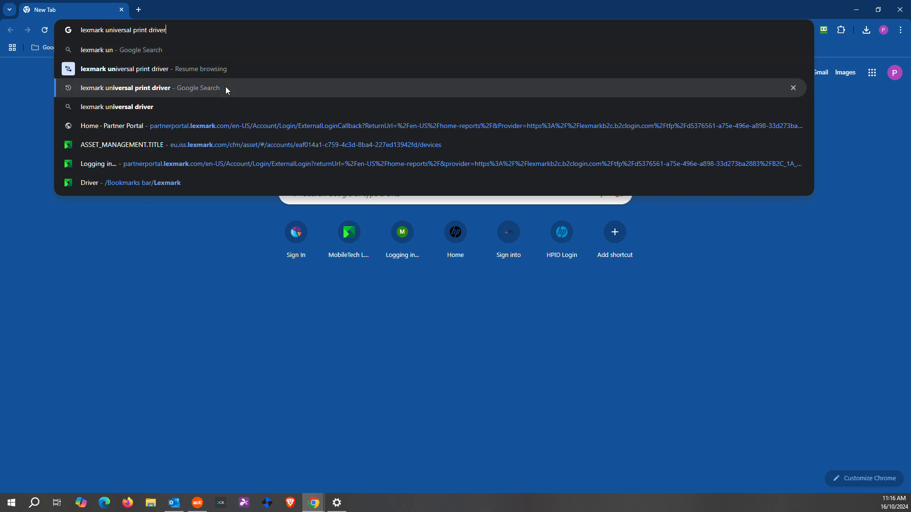
pyautogui.click(226, 88)
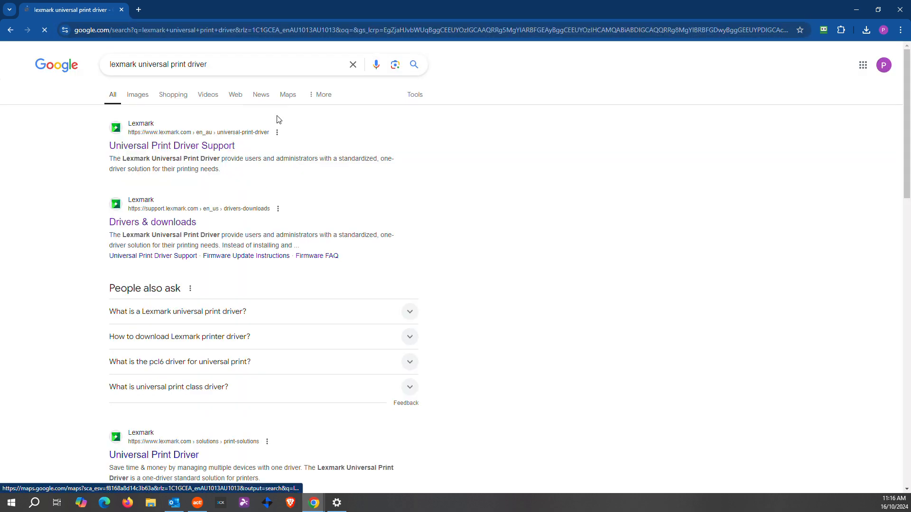
# - Download the Universal Print Driver PCL XL package for Windows from Lexmark's support page
pyautogui.click(167, 146)
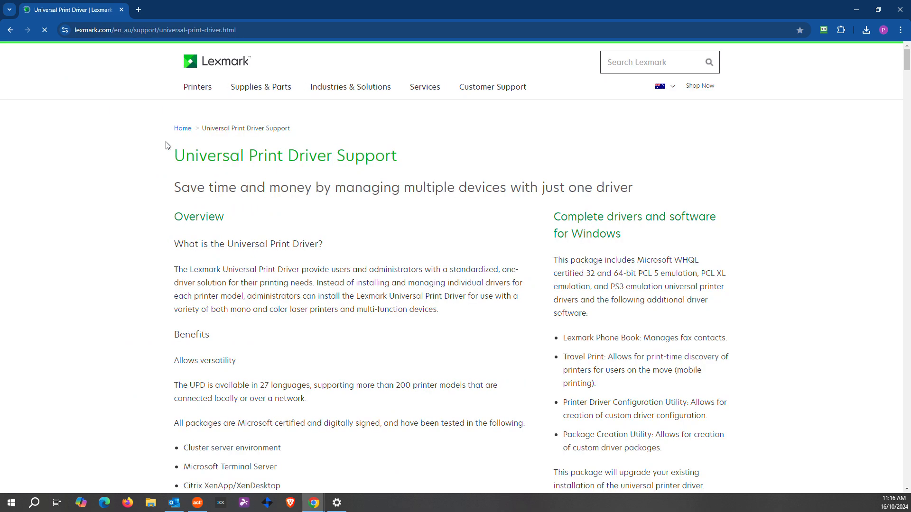
pyautogui.scroll(-8, 544, 230)
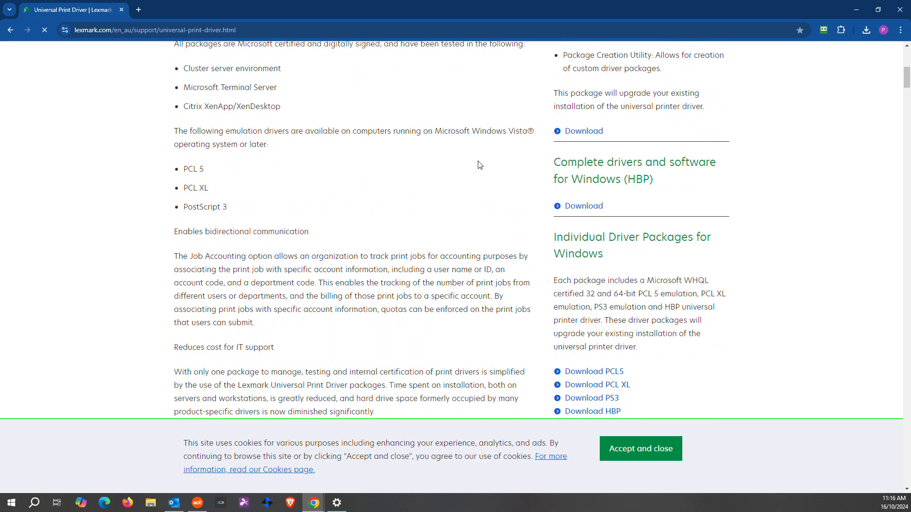
pyautogui.scroll(-2, 657, 146)
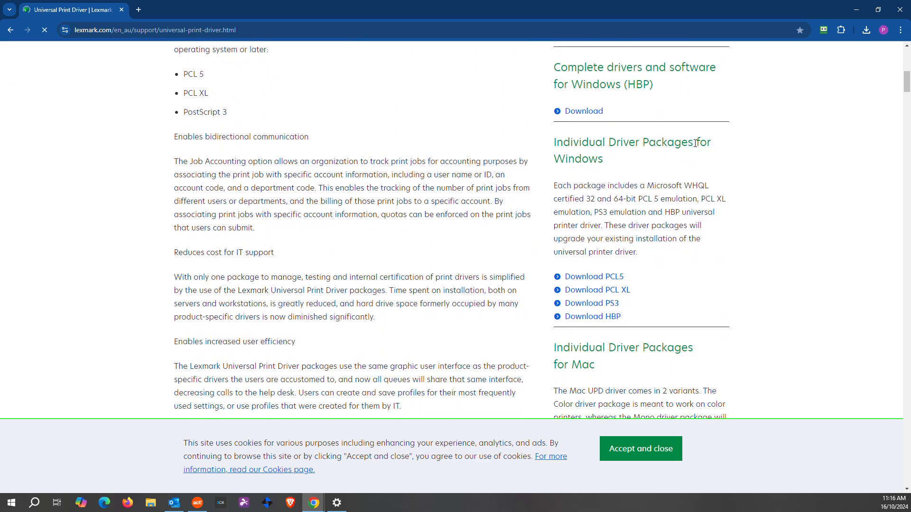
pyautogui.scroll(-1, 714, 151)
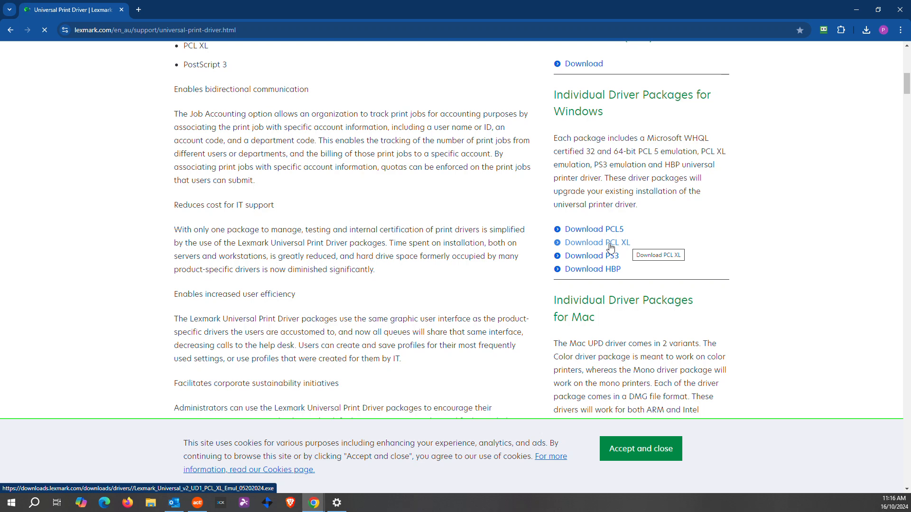
pyautogui.click(591, 247)
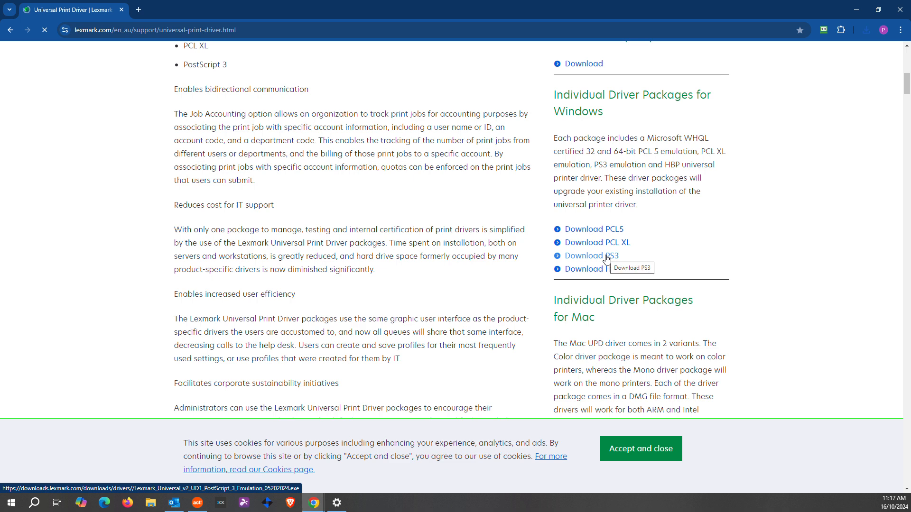
pyautogui.scroll(10, 616, 193)
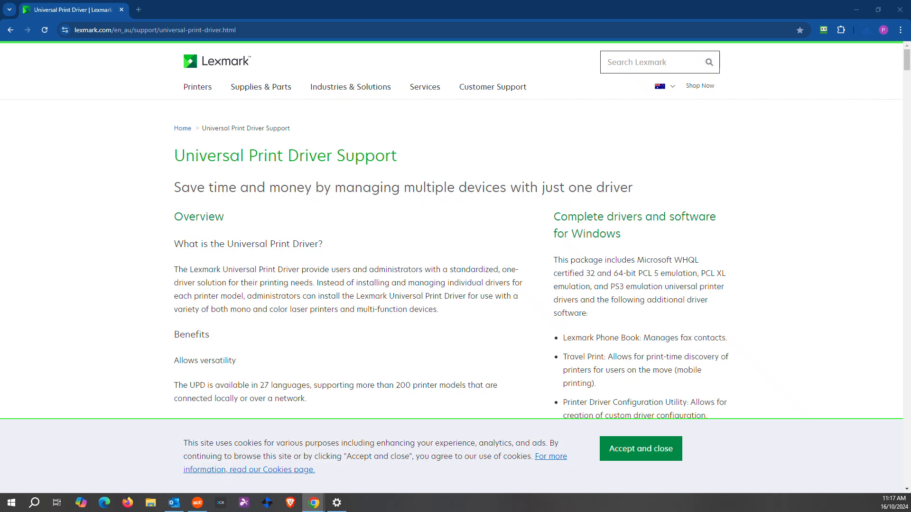
pyautogui.press('super+e')
# - Launch the downloaded Lexmark Universal PCL XL installer from the Downloads folder
pyautogui.click(328, 296)
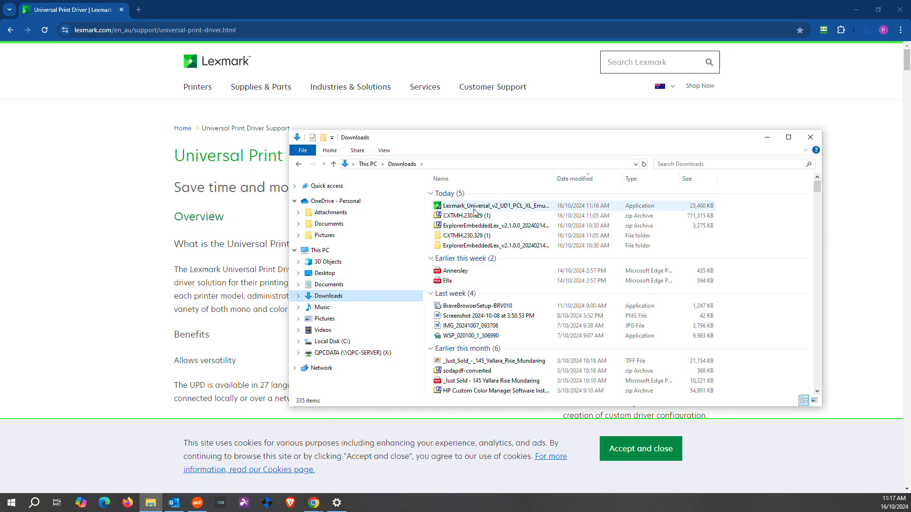
pyautogui.doubleClick(500, 209)
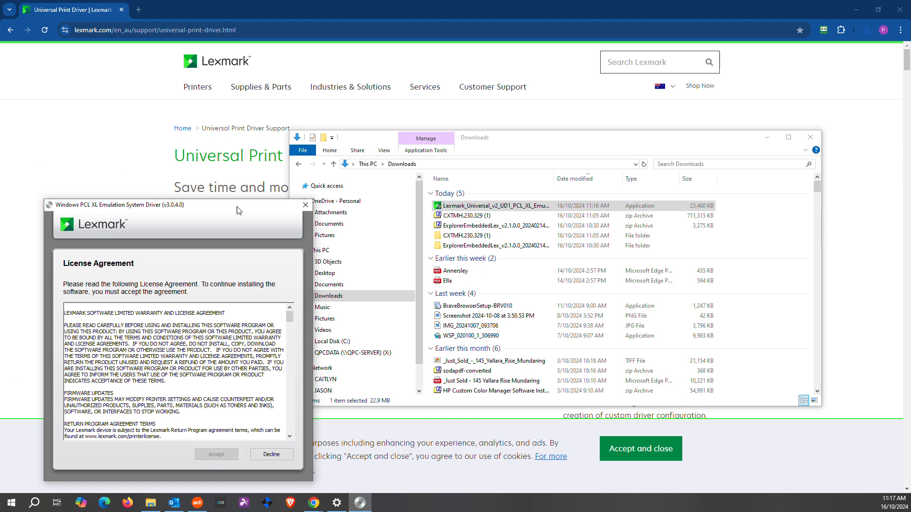
pyautogui.moveTo(237, 209); pyautogui.dragTo(486, 143)
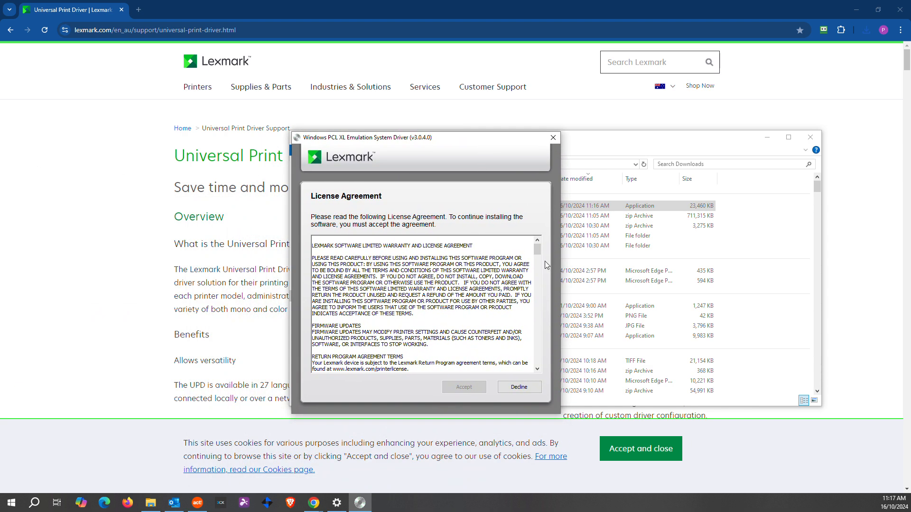
pyautogui.moveTo(540, 250); pyautogui.dragTo(544, 379)
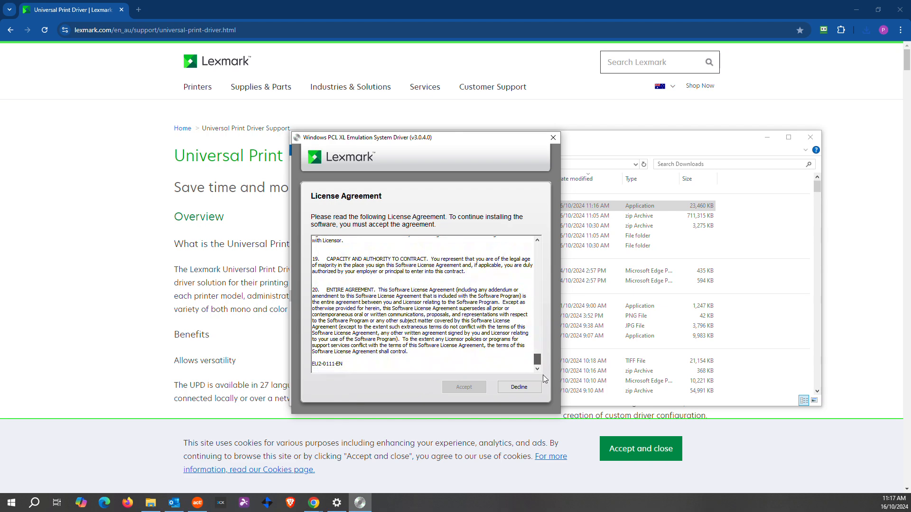
# - Accept the licence and extract the driver to C:\Lexmark\Lexmark_Universal_v2_UD1_XL, overwriting existing files
pyautogui.click(464, 386)
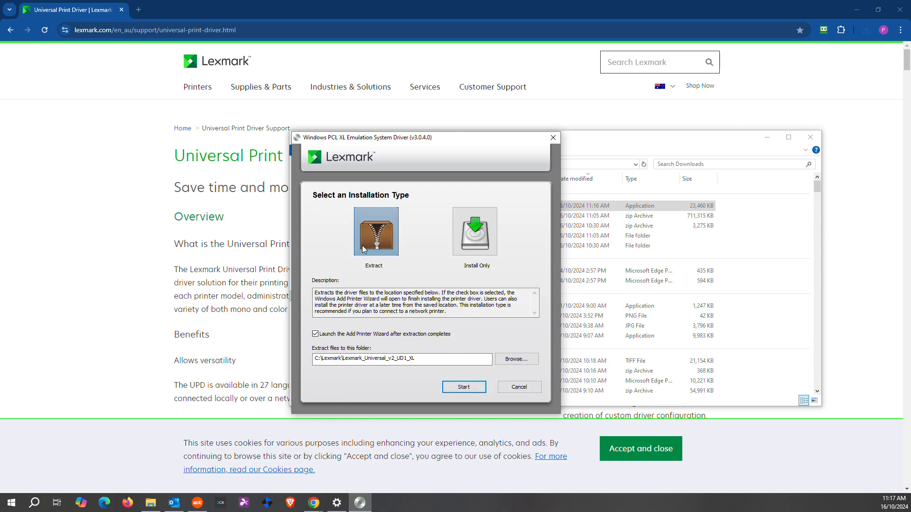
pyautogui.click(455, 388)
pyautogui.click(446, 301)
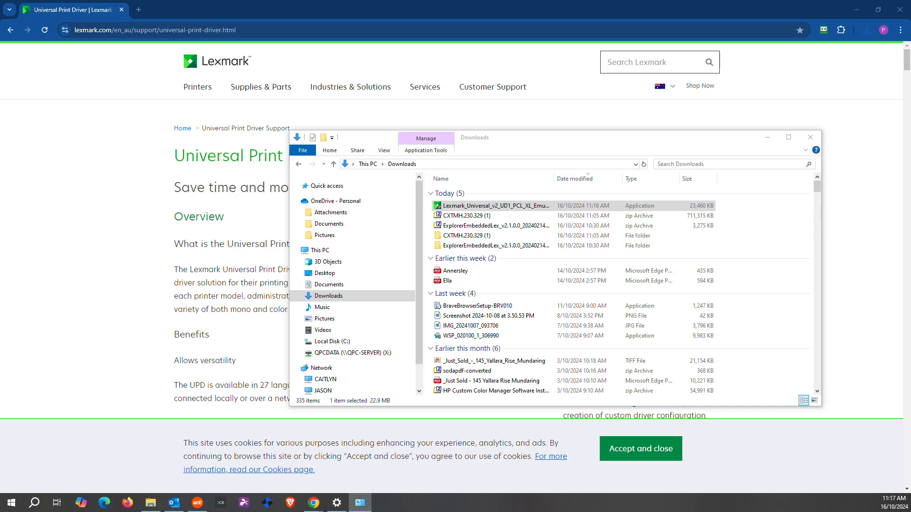
pyautogui.moveTo(248, 197); pyautogui.dragTo(453, 182)
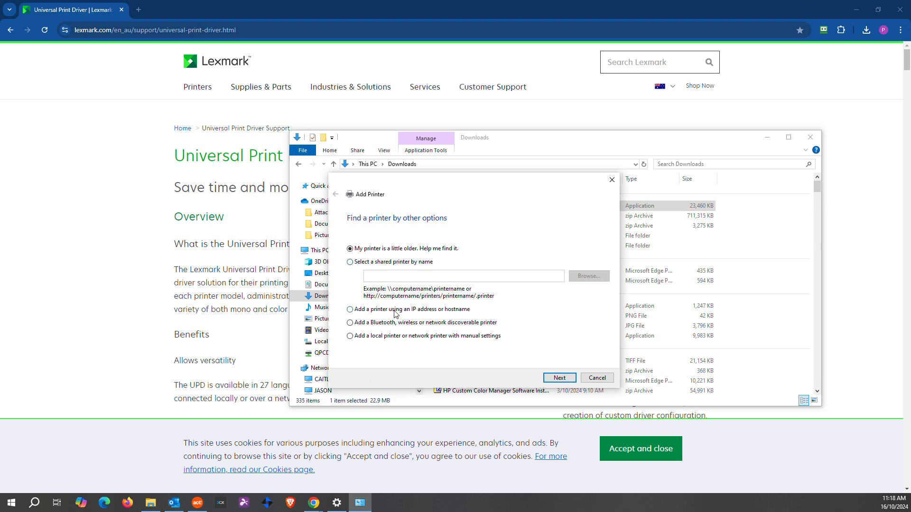
# - Add a TCP/IP Device printer at hostname 192.168.1.214
pyautogui.click(562, 378)
pyautogui.click(468, 244)
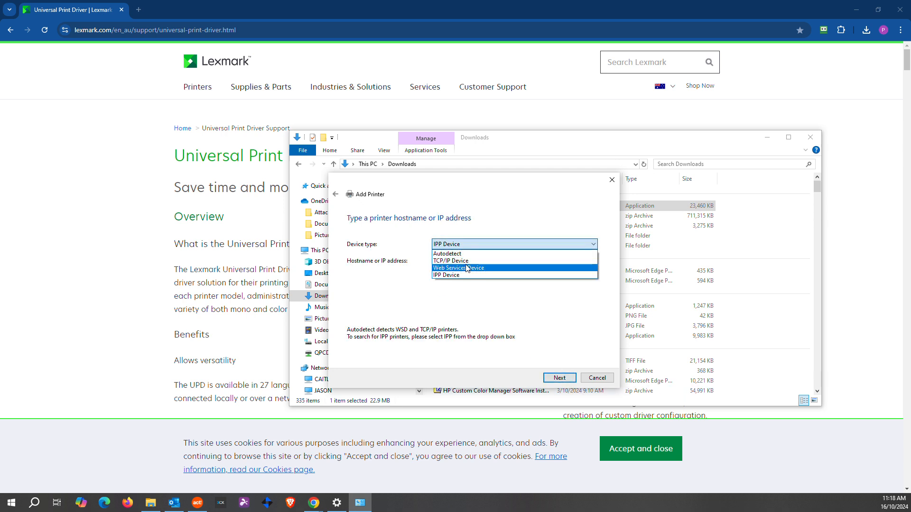
pyautogui.click(466, 260)
pyautogui.click(464, 261)
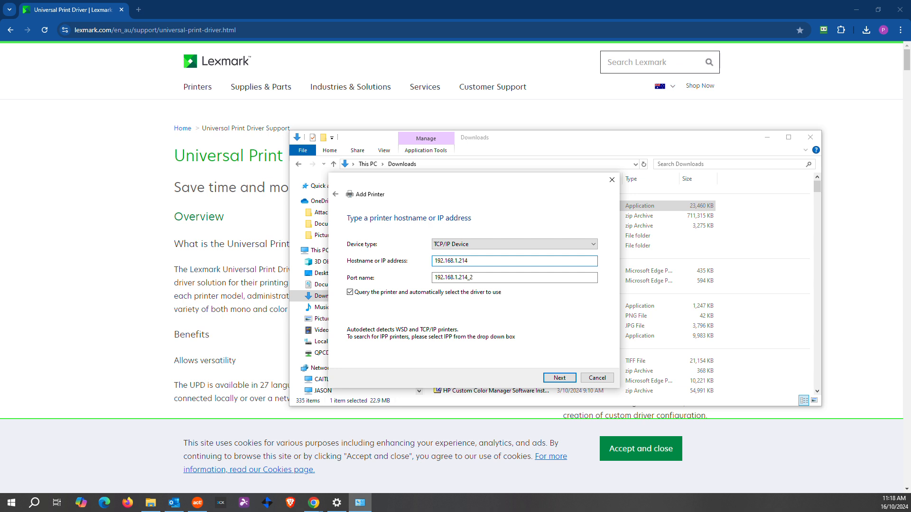
pyautogui.click(560, 378)
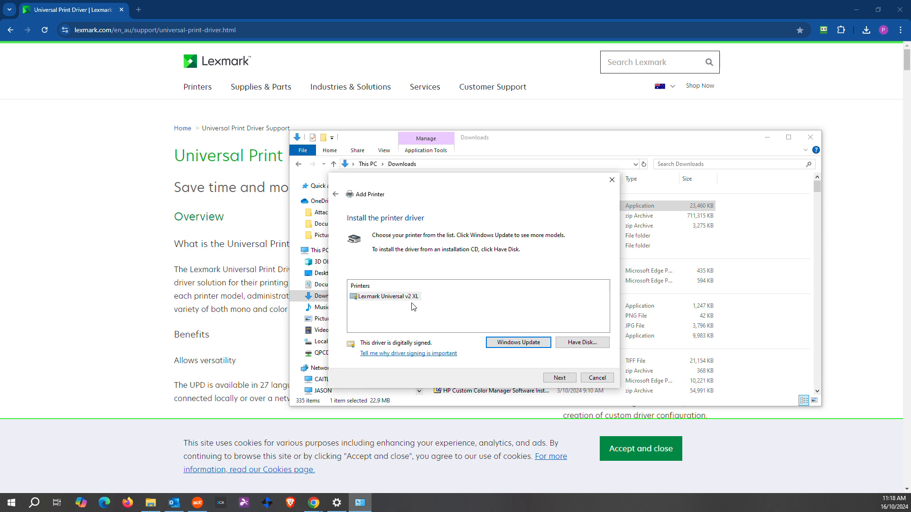
# - Choose the Lexmark Universal v2 XL driver, replacing the current driver
pyautogui.click(411, 297)
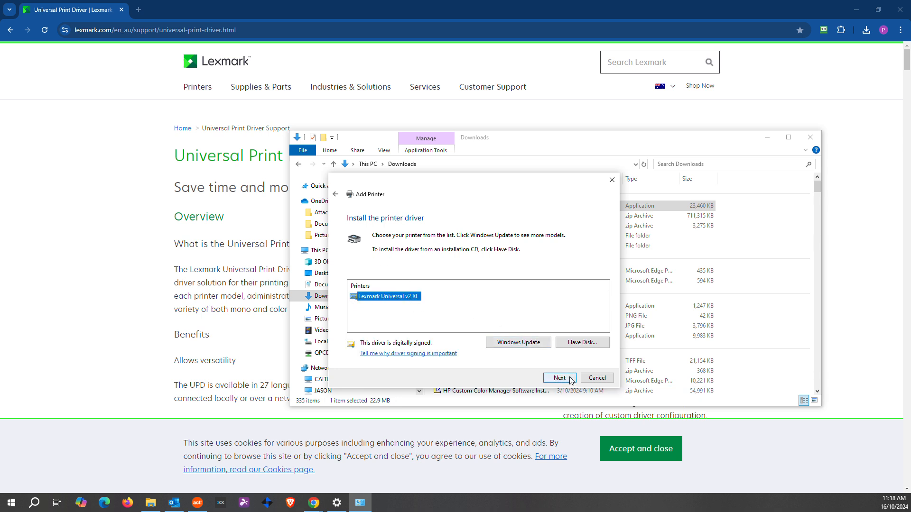
pyautogui.click(559, 378)
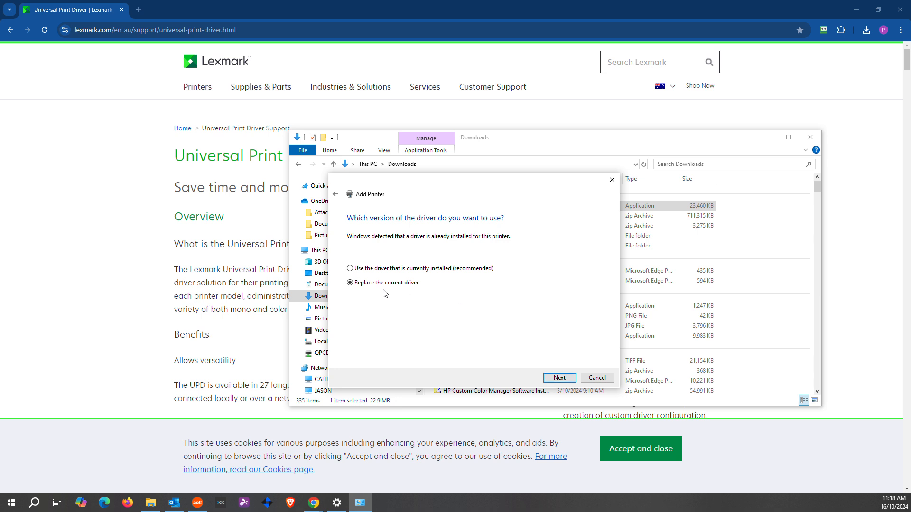
pyautogui.click(380, 283)
pyautogui.click(559, 377)
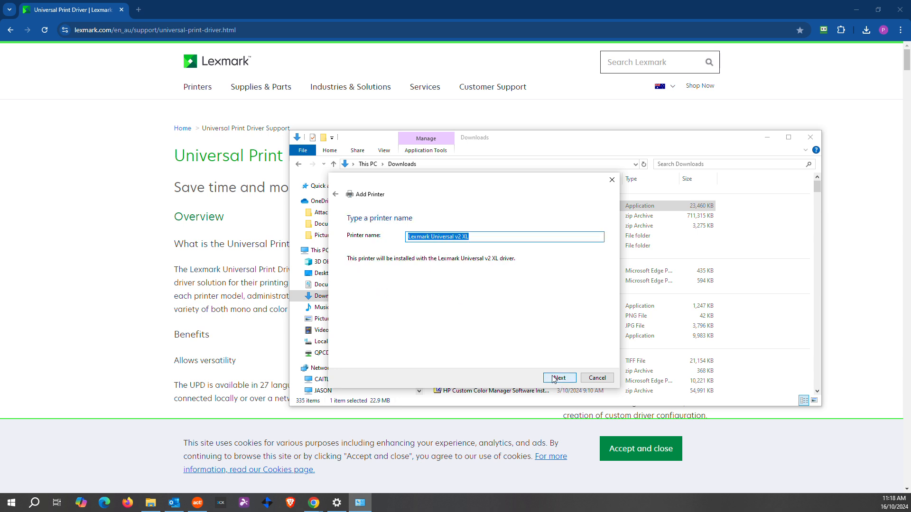
# - Name the printer 'RECEPTION XC9655 PCL' and install it
pyautogui.doubleClick(463, 237)
pyautogui.moveTo(463, 237); pyautogui.dragTo(397, 243)
pyautogui.write('REc')
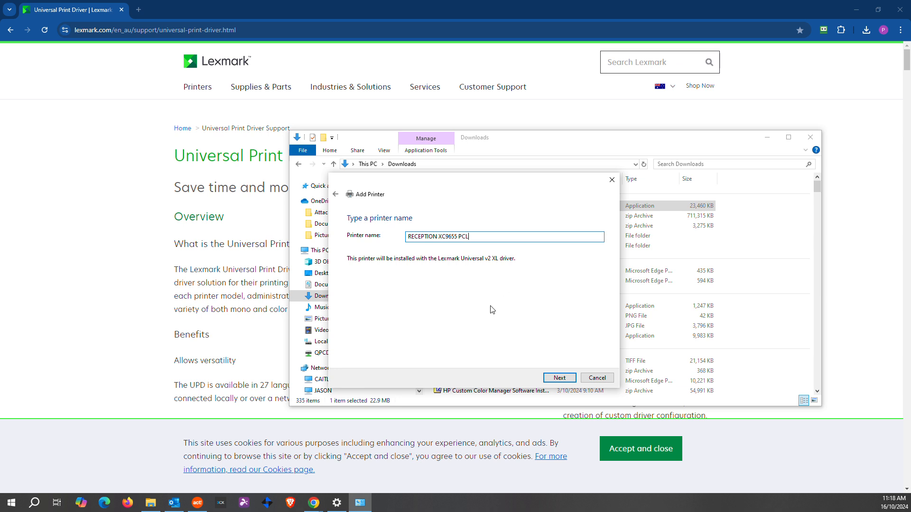
pyautogui.click(560, 379)
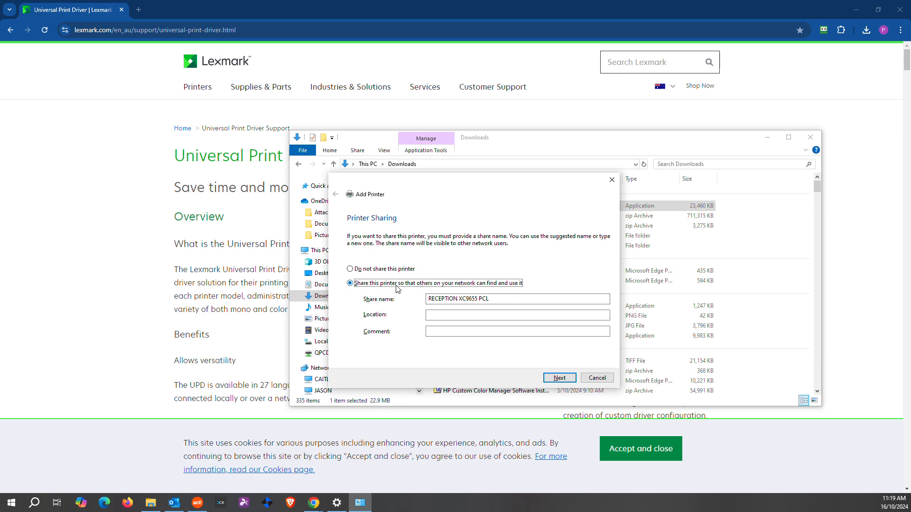
# - Share the printer on the network and finish the wizard
pyautogui.click(554, 378)
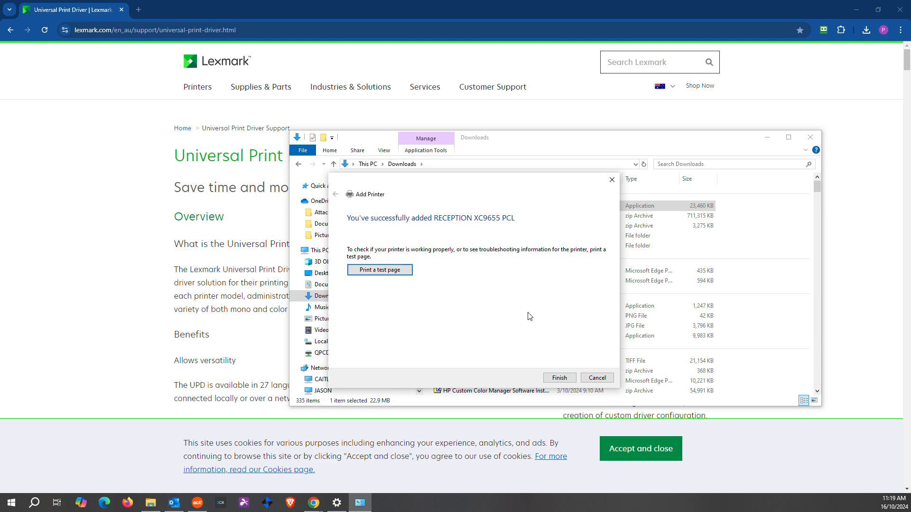
pyautogui.click(560, 378)
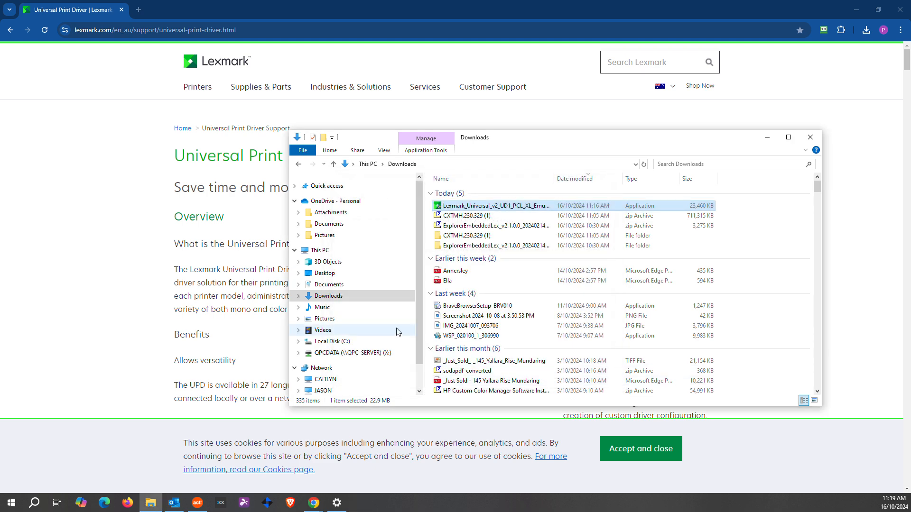
pyautogui.click(768, 137)
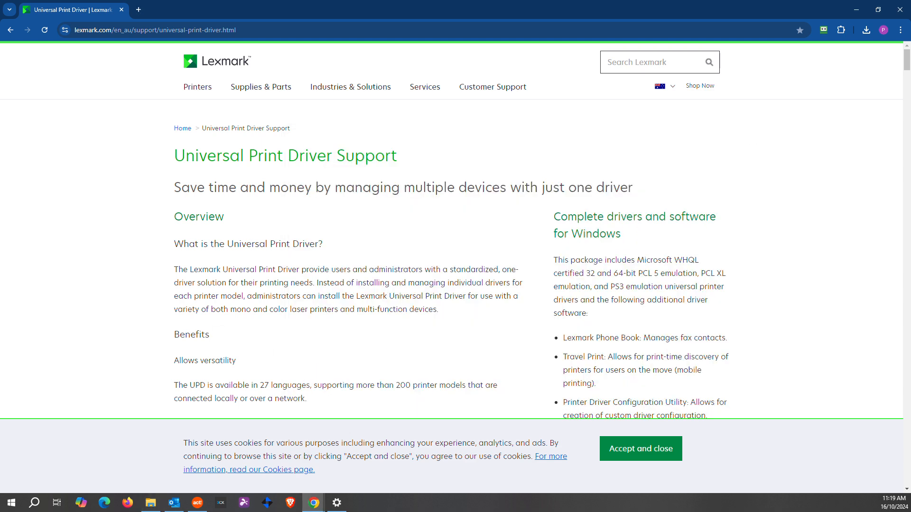
# - Open Printer properties for RECEPTION XC9655 PCL from Printers & scanners
pyautogui.hotkey('alt', 'Tab')
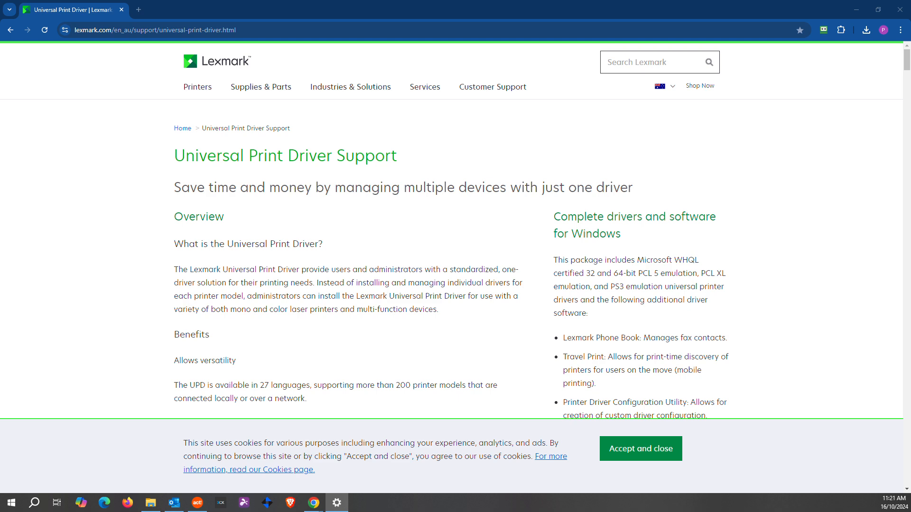
pyautogui.moveTo(520, 112); pyautogui.dragTo(620, 71)
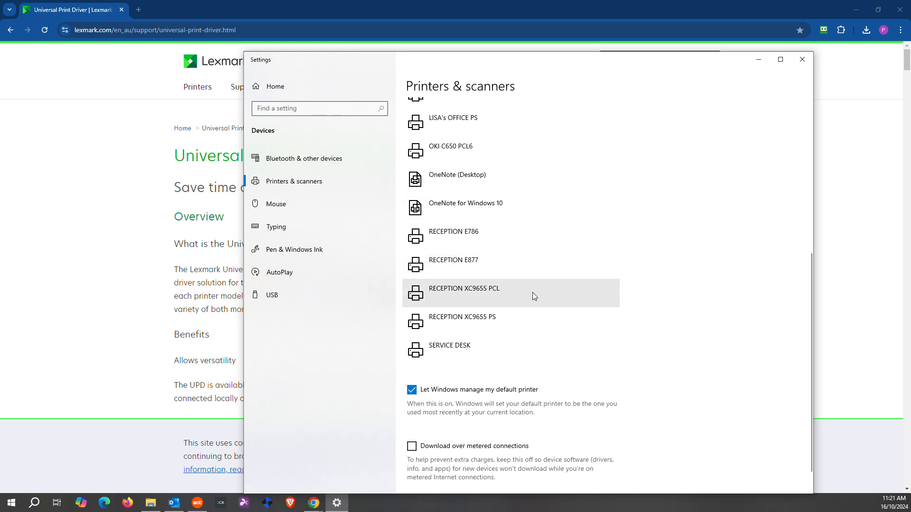
pyautogui.click(453, 297)
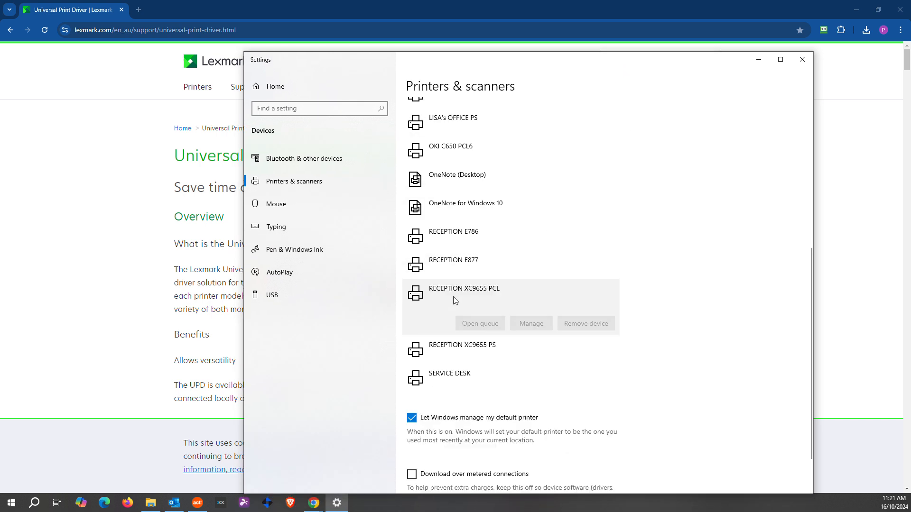
pyautogui.click(537, 326)
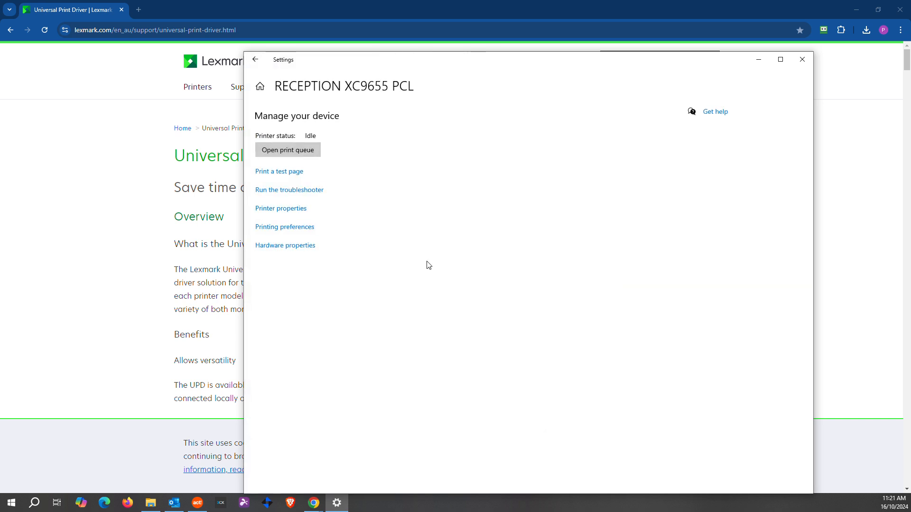
pyautogui.click(286, 210)
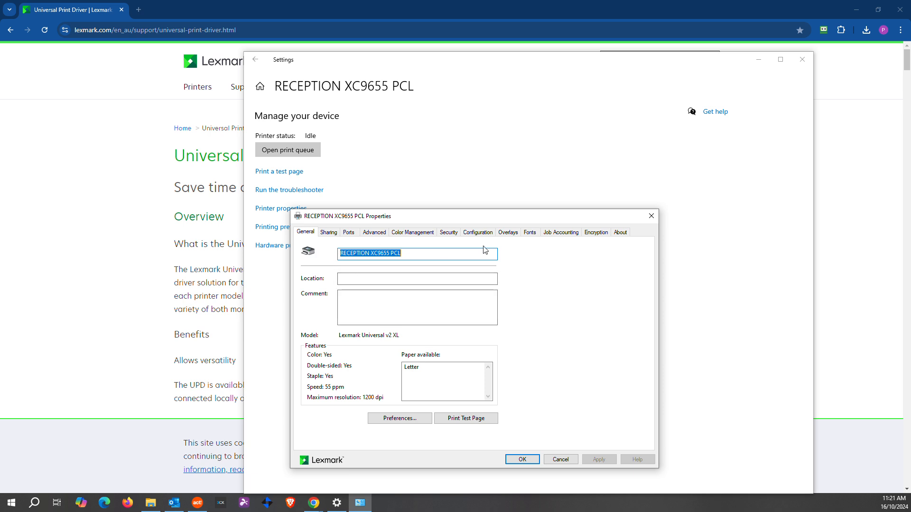
# - Set the Printing Defaults paper size to A4 (210 x 297 mm) and apply
pyautogui.click(376, 234)
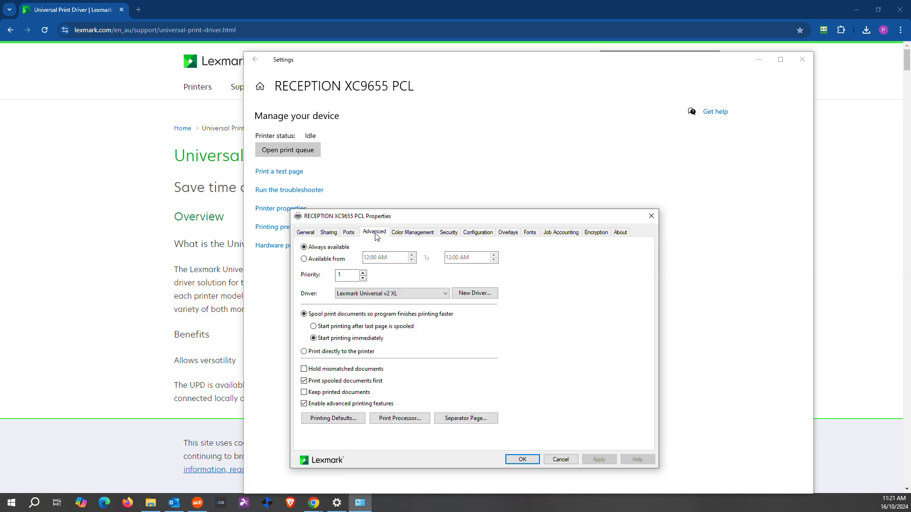
pyautogui.click(329, 423)
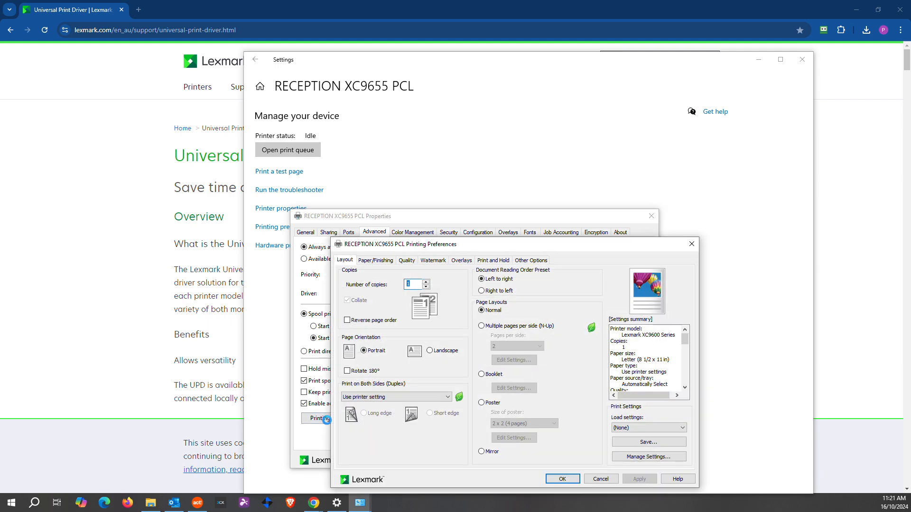
pyautogui.click(386, 262)
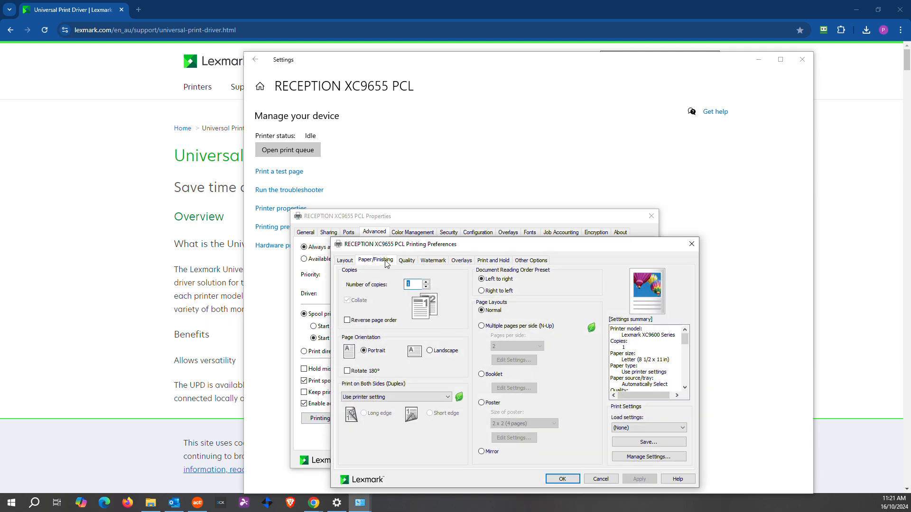
pyautogui.click(400, 294)
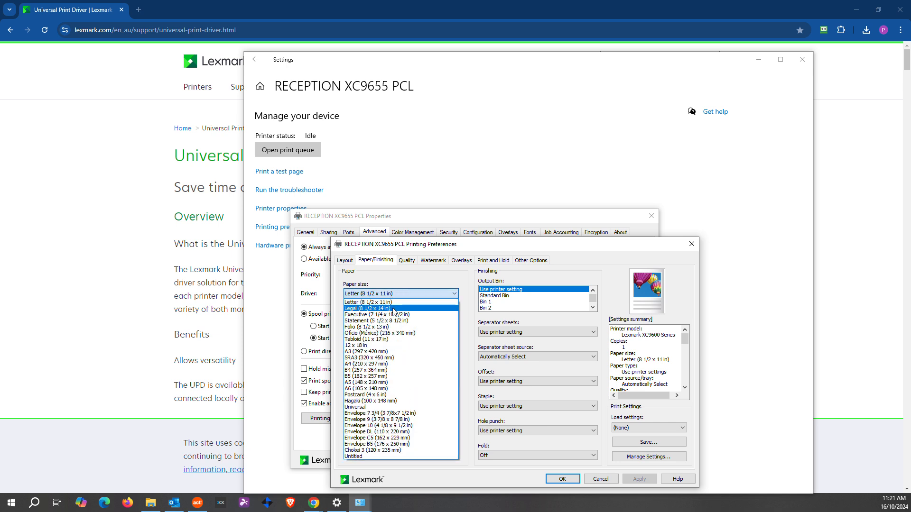
pyautogui.click(382, 364)
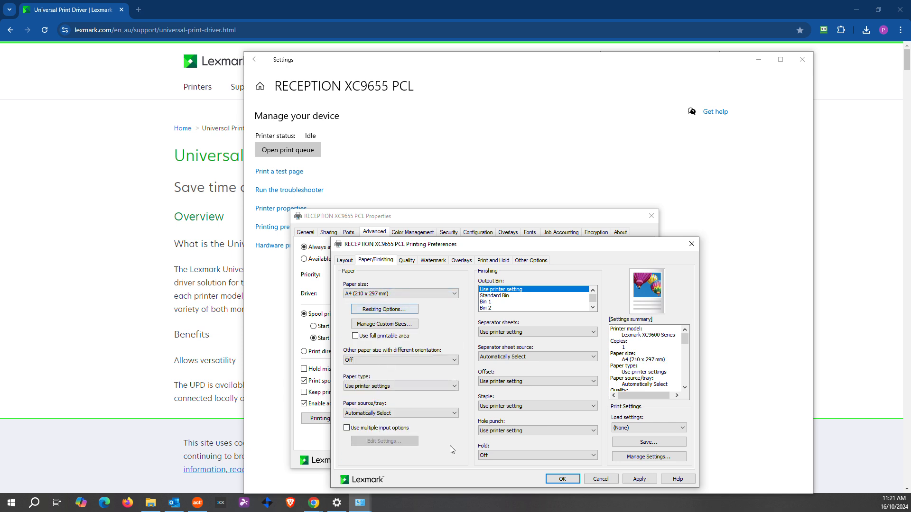
pyautogui.click(632, 479)
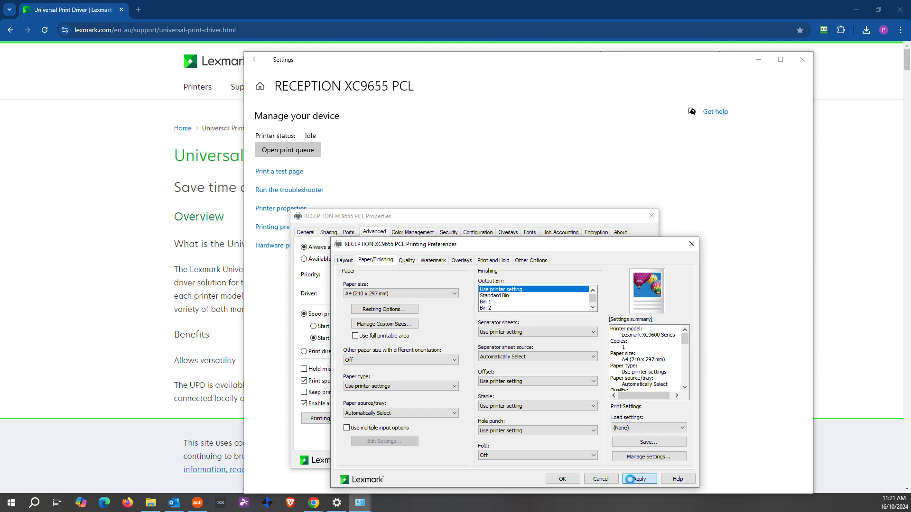
pyautogui.click(562, 479)
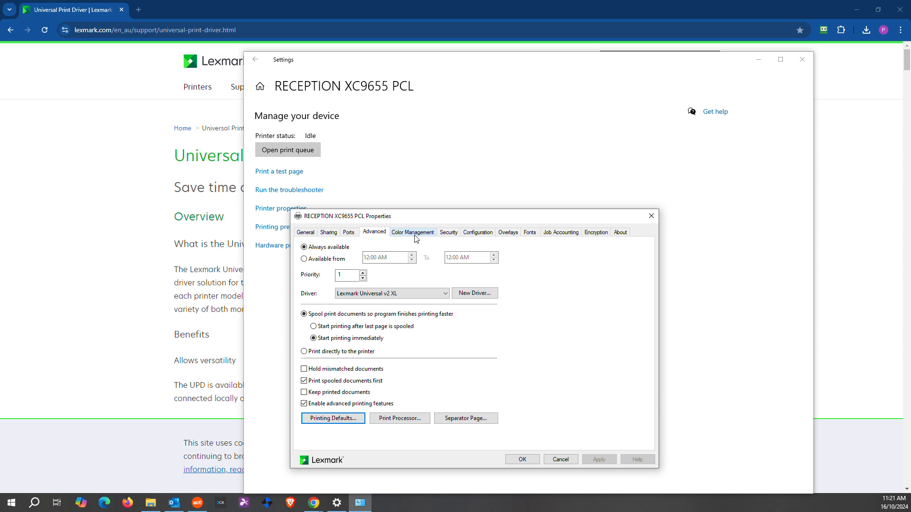
# - In Form to Tray Assignment, set the default form and Tray 1 to A4
pyautogui.click(470, 235)
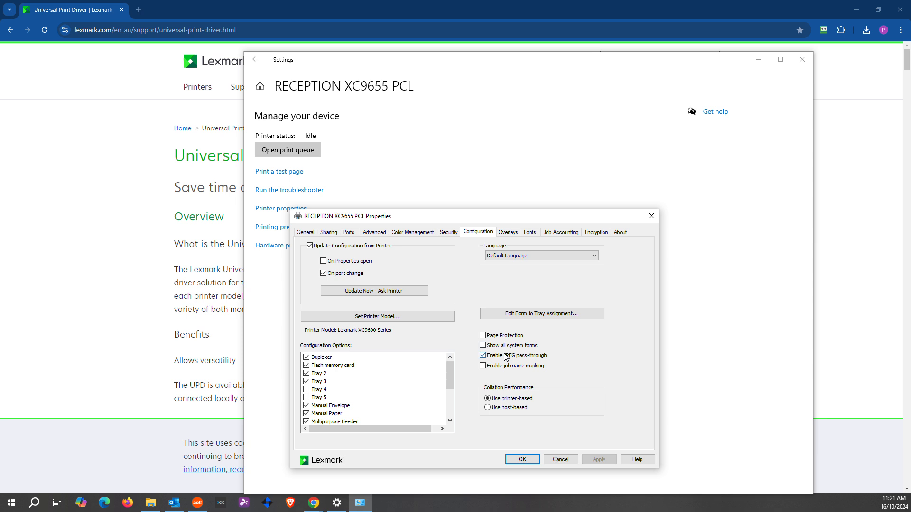
pyautogui.click(531, 317)
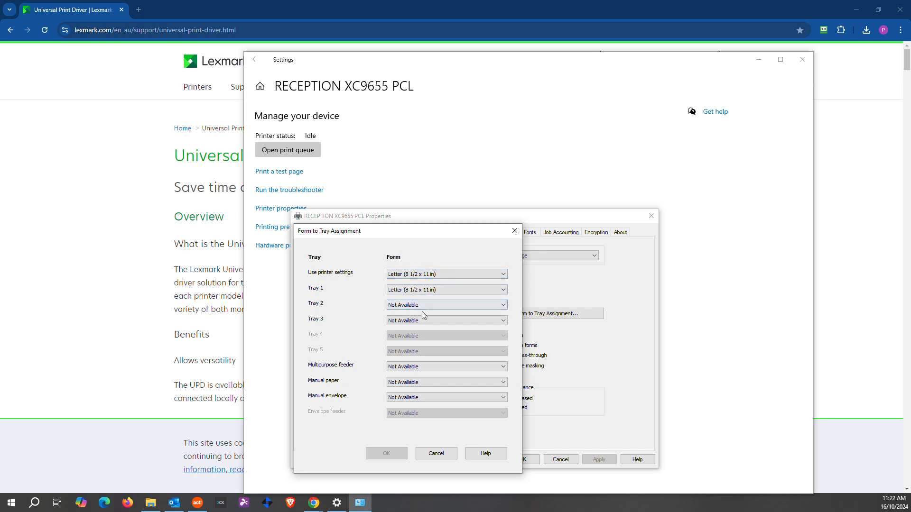
pyautogui.click(418, 275)
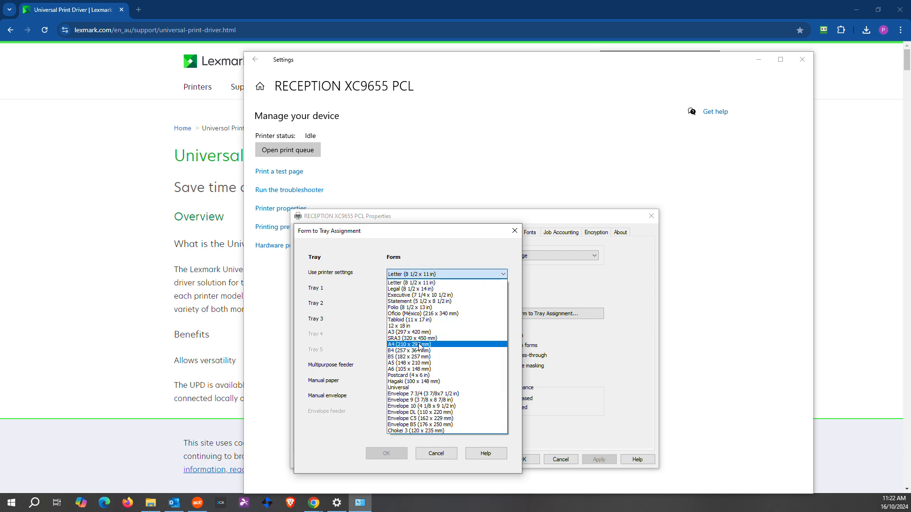
pyautogui.click(419, 346)
pyautogui.click(417, 290)
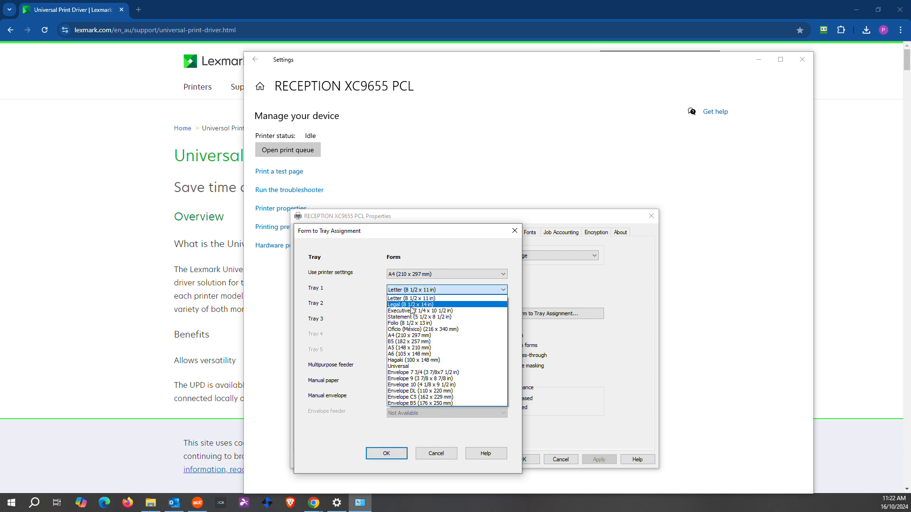
pyautogui.click(418, 338)
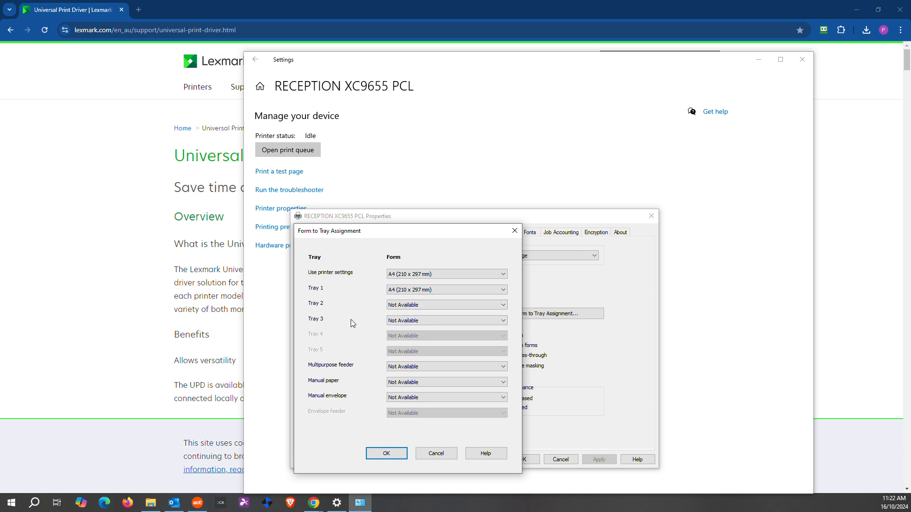
# - Set Tray 3 to A4 and Tray 2 to A3, then confirm
pyautogui.click(437, 321)
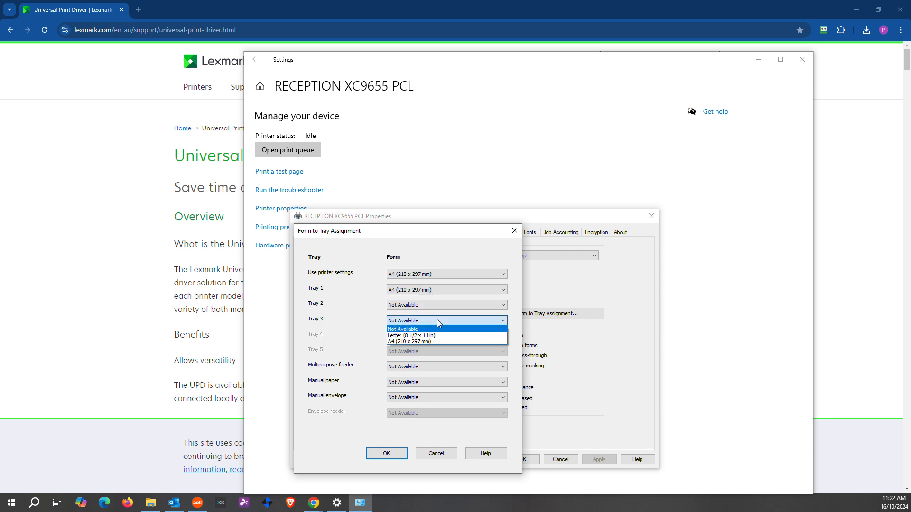
pyautogui.click(401, 342)
pyautogui.click(403, 306)
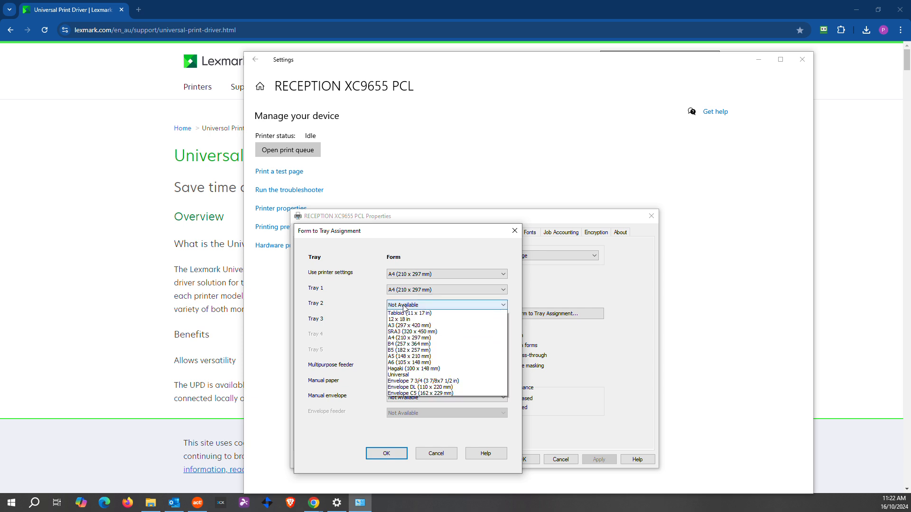
pyautogui.scroll(2, 405, 313)
pyautogui.click(406, 369)
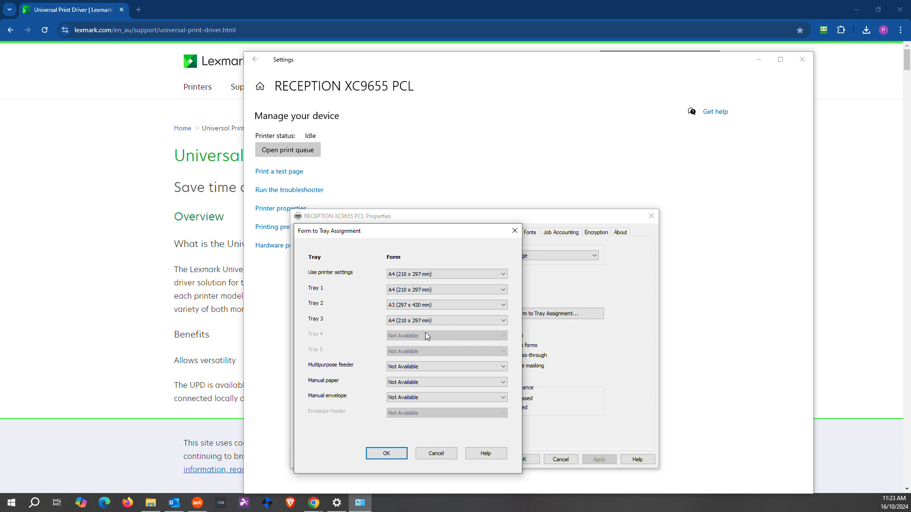
pyautogui.click(386, 453)
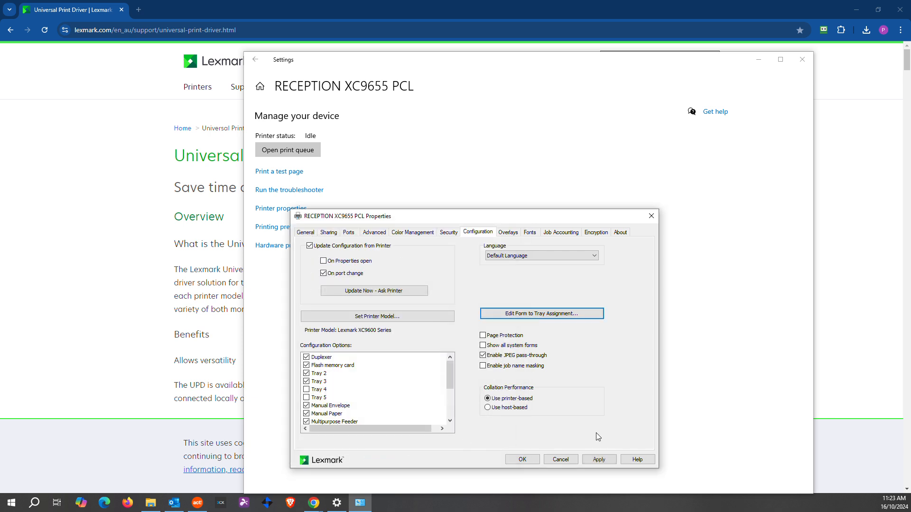
# - Apply the tray setup and recheck paper sizes in Printer properties
pyautogui.click(593, 460)
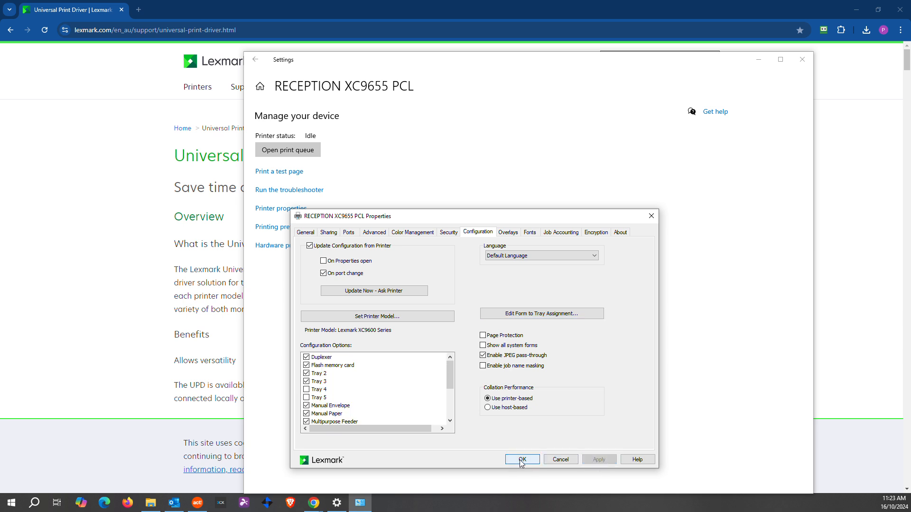
pyautogui.click(520, 459)
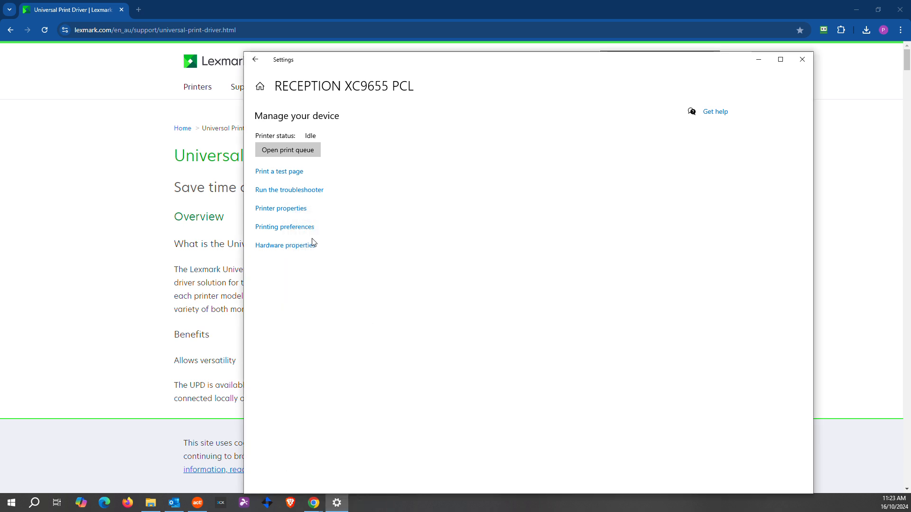
pyautogui.click(297, 209)
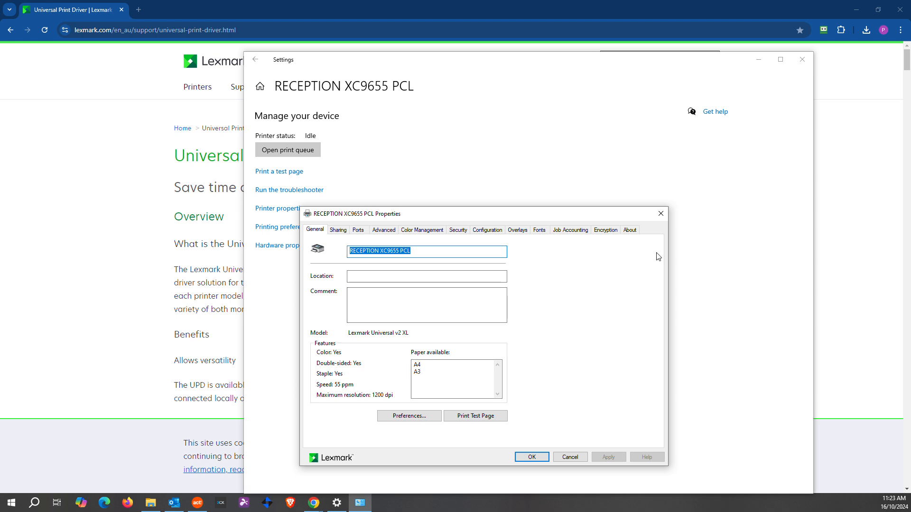
pyautogui.click(661, 214)
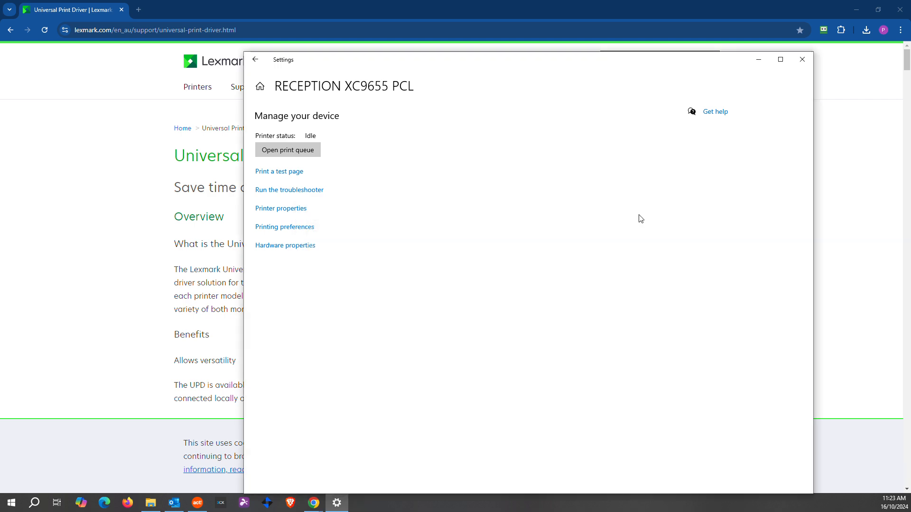
# - Verify A4 as the default in Printing preferences, then close Settings
pyautogui.click(281, 227)
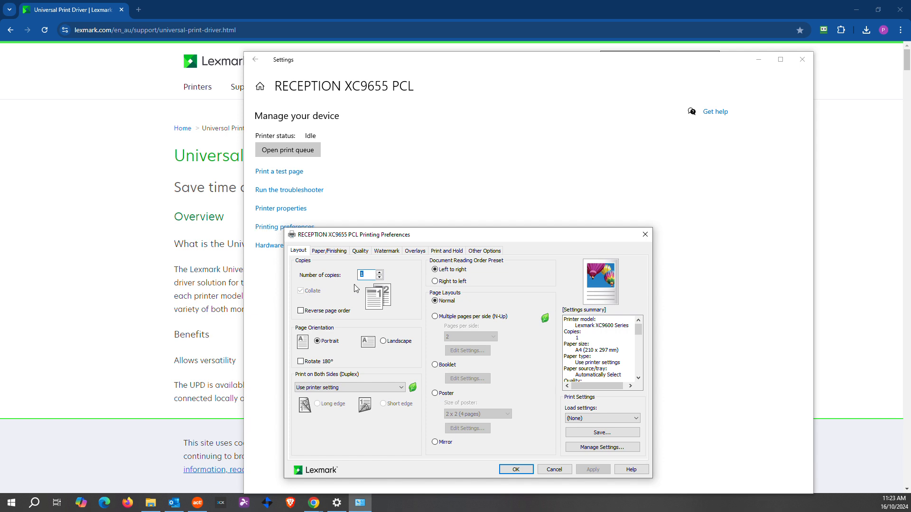
pyautogui.click(340, 254)
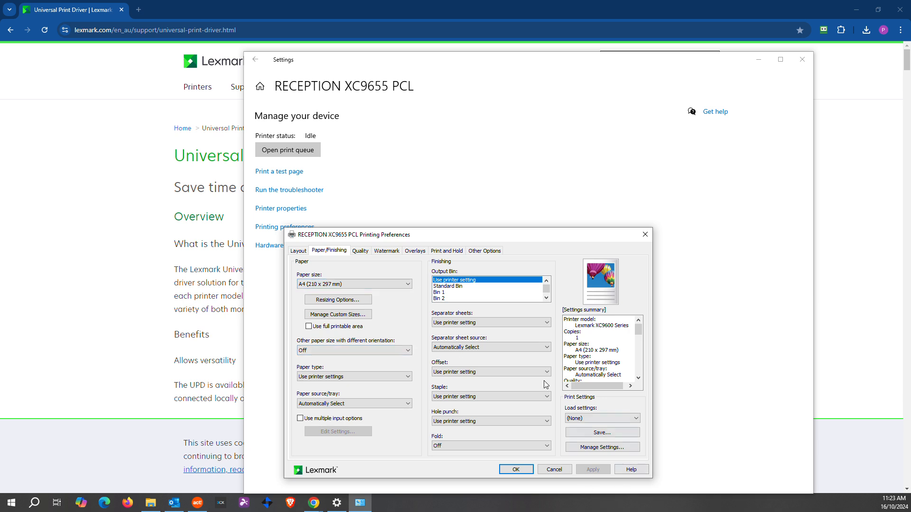
pyautogui.click(645, 235)
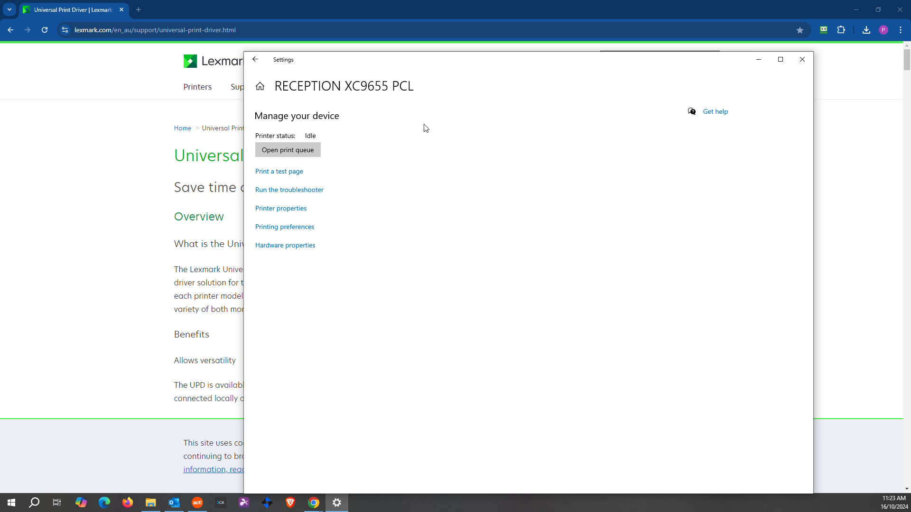
pyautogui.moveTo(447, 63); pyautogui.dragTo(377, 54)
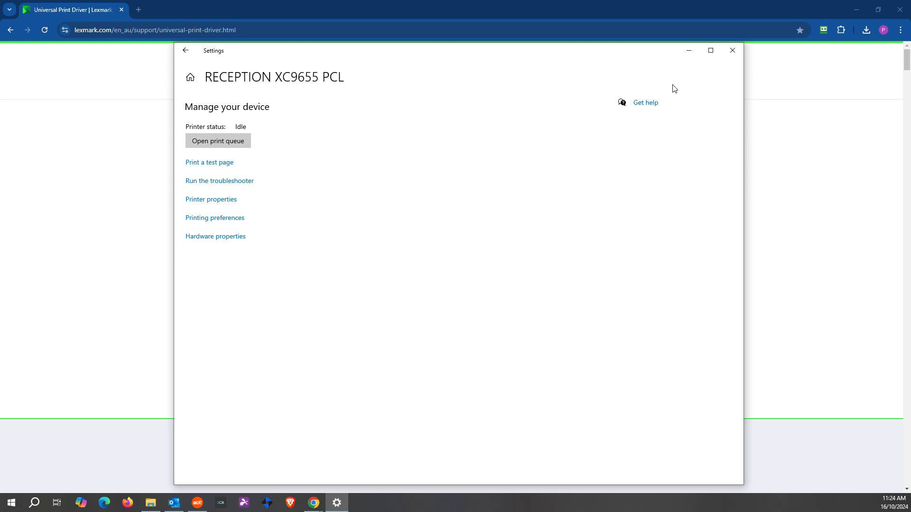
pyautogui.click(732, 50)
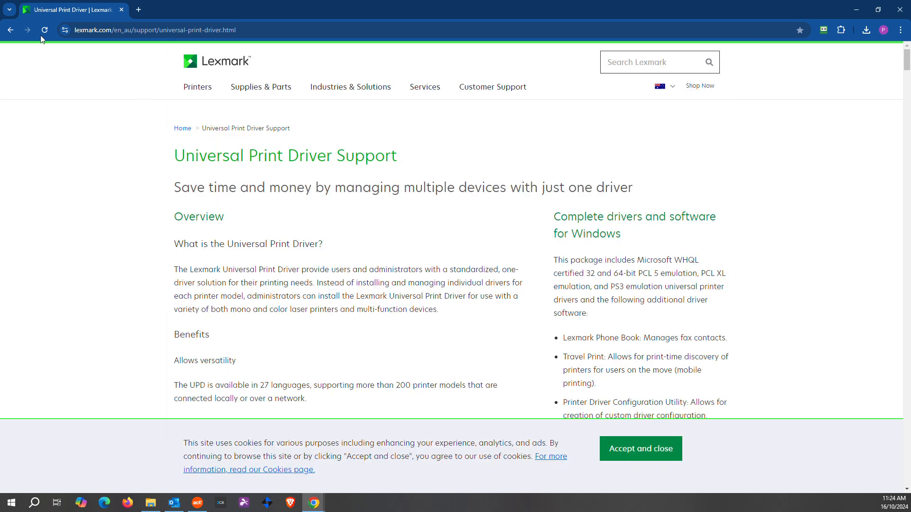
# - Find the Lexmark XC9655 driver and firmware downloads on Lexmark's Drivers & downloads page
pyautogui.click(9, 29)
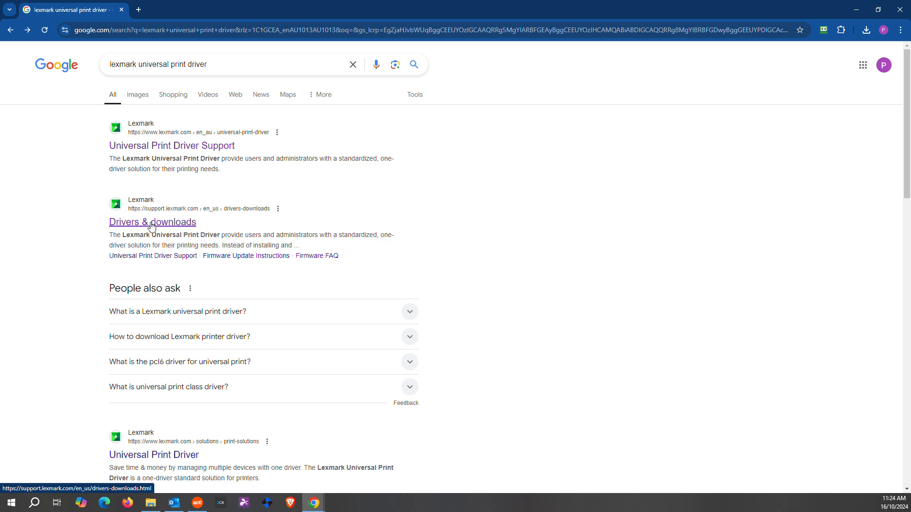
pyautogui.click(125, 225)
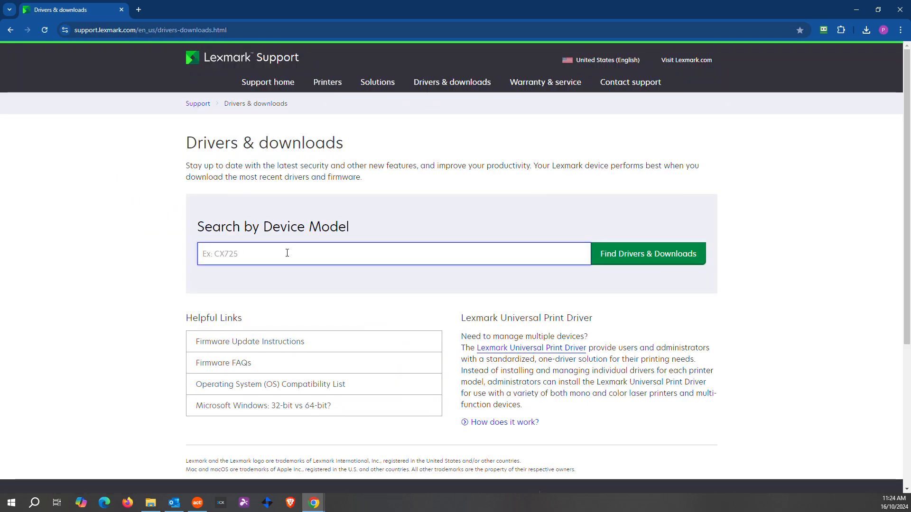
pyautogui.write('xc')
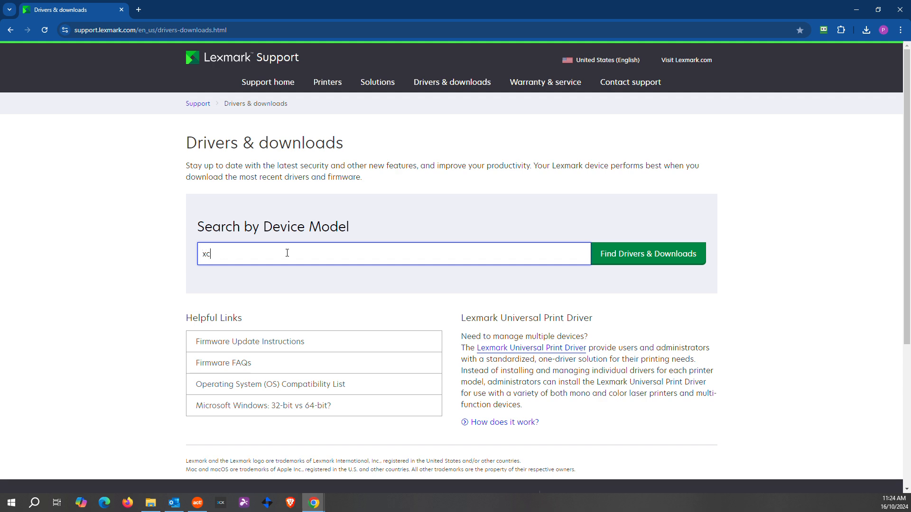
pyautogui.write('9655')
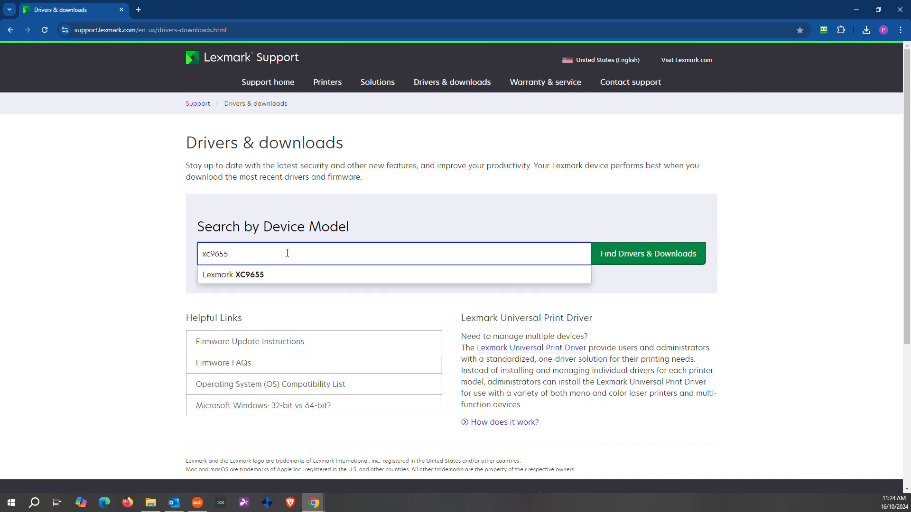
pyautogui.click(273, 275)
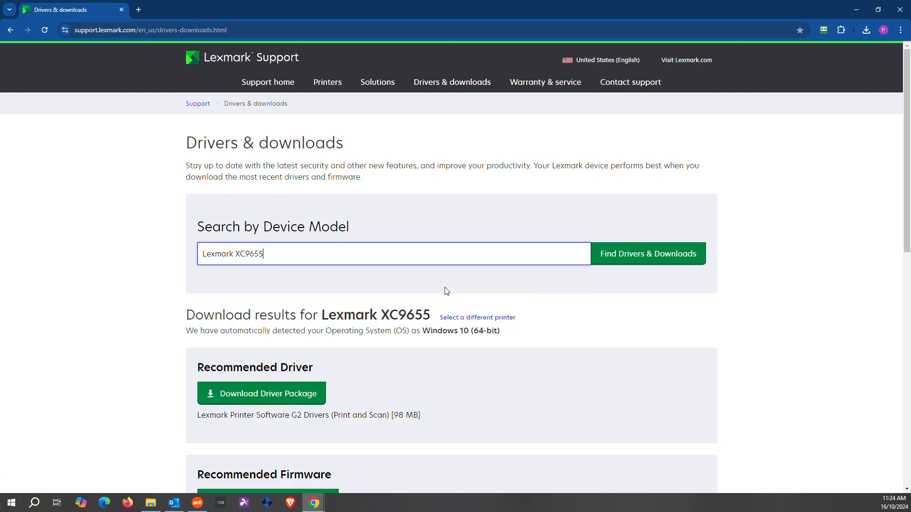
pyautogui.scroll(-3, 345, 347)
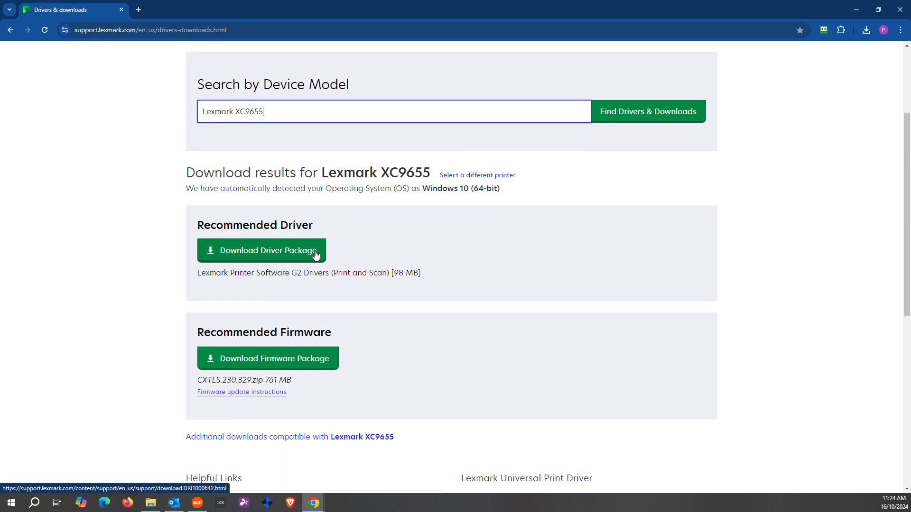